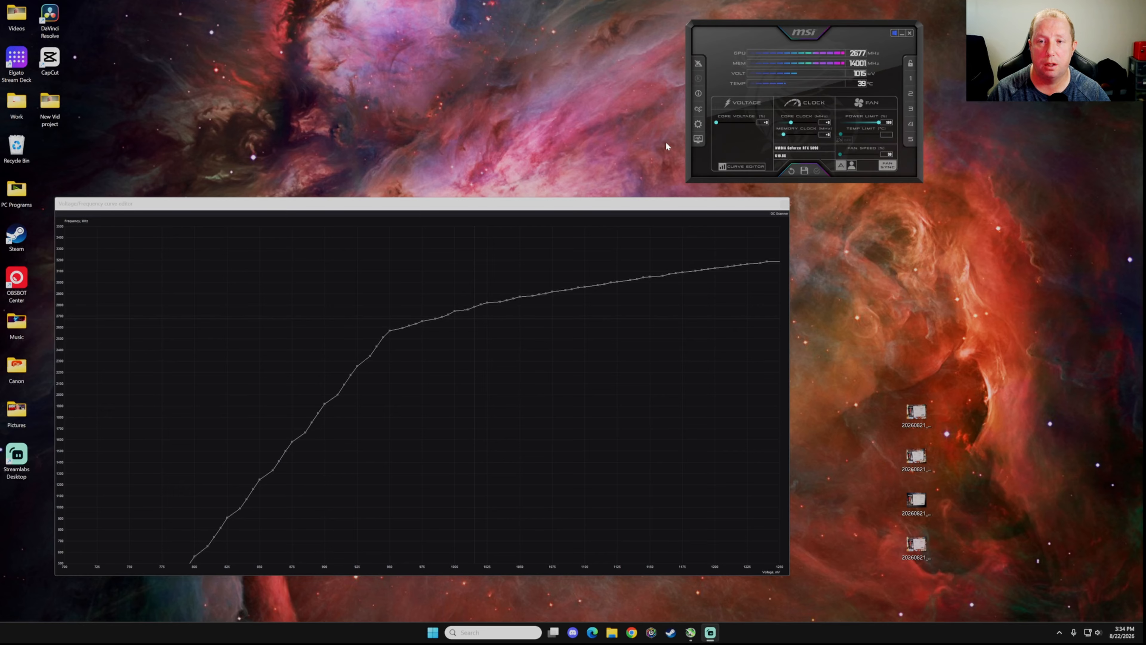
# Open the properties window, narrow the curve editor, and move the properties window aside
pyautogui.click(700, 128)
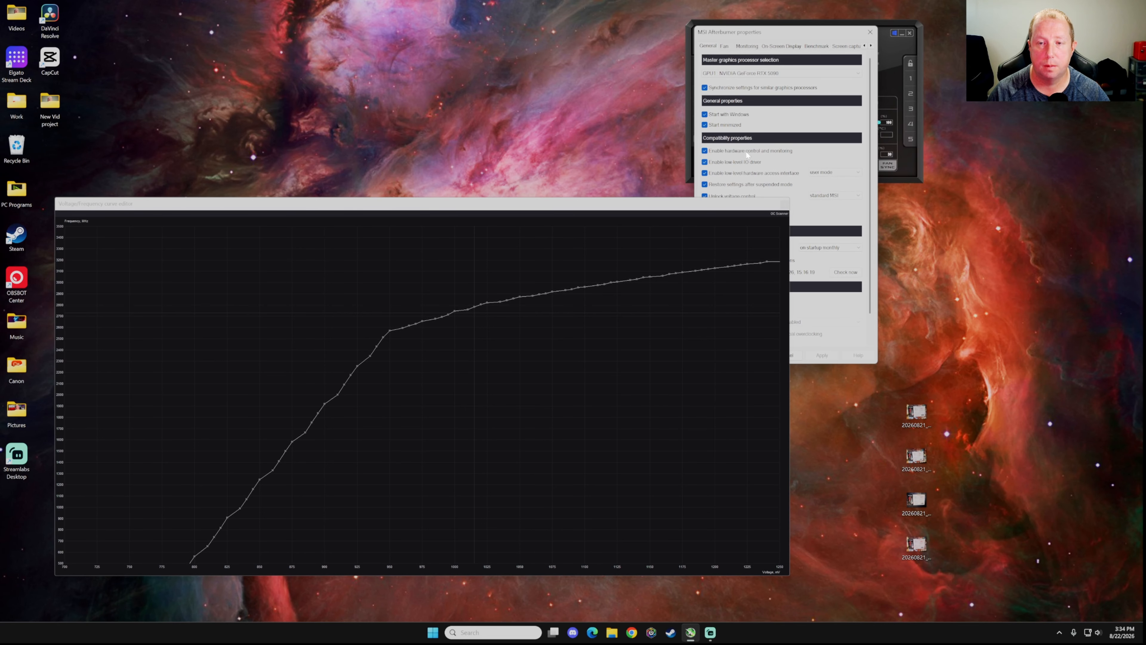
pyautogui.moveTo(790, 234); pyautogui.dragTo(663, 234)
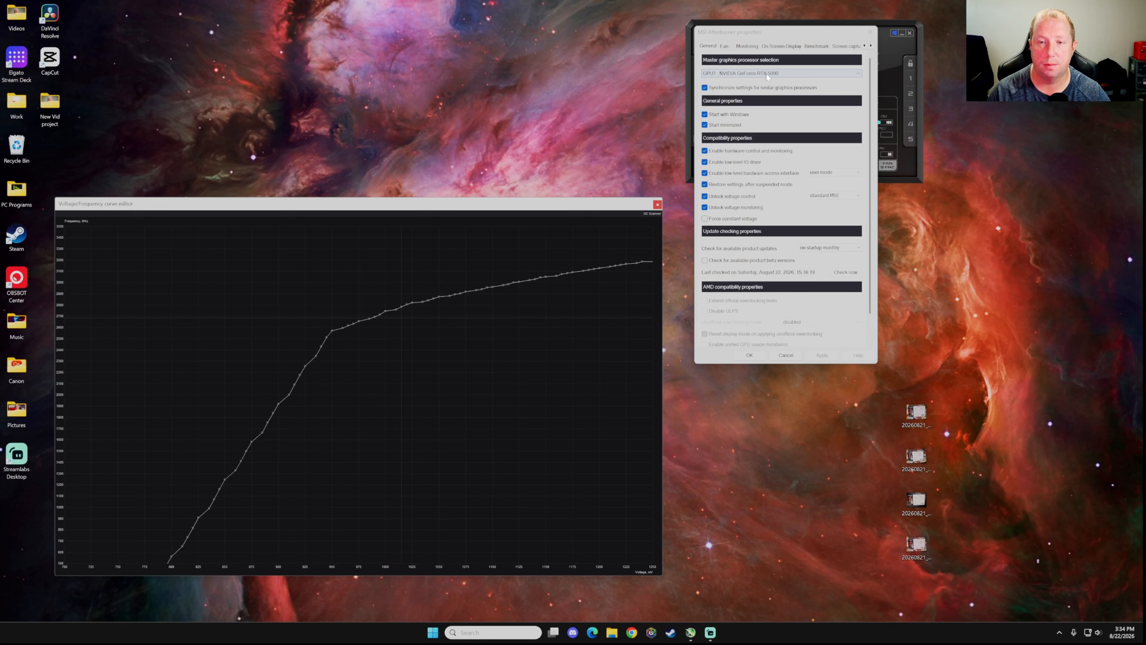
pyautogui.moveTo(767, 77)
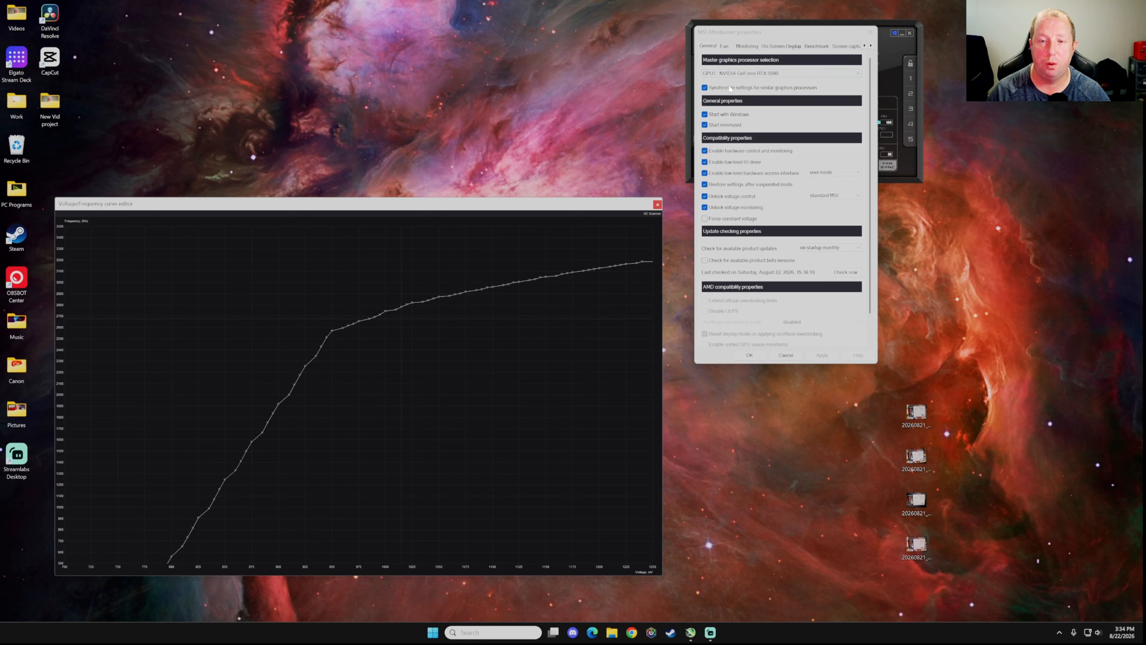
pyautogui.moveTo(832, 34); pyautogui.dragTo(851, 202)
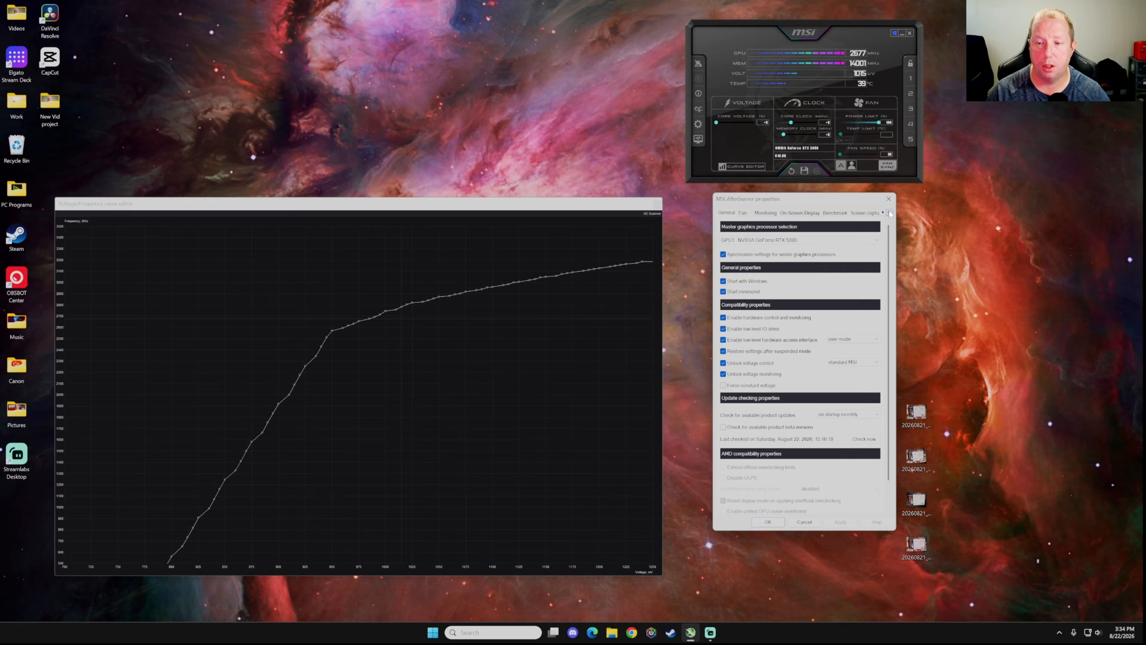
# Browse to the User Interface page and view the skin list, keeping the current skin
pyautogui.click(889, 213)
pyautogui.click(890, 212)
pyautogui.click(890, 213)
pyautogui.click(890, 213)
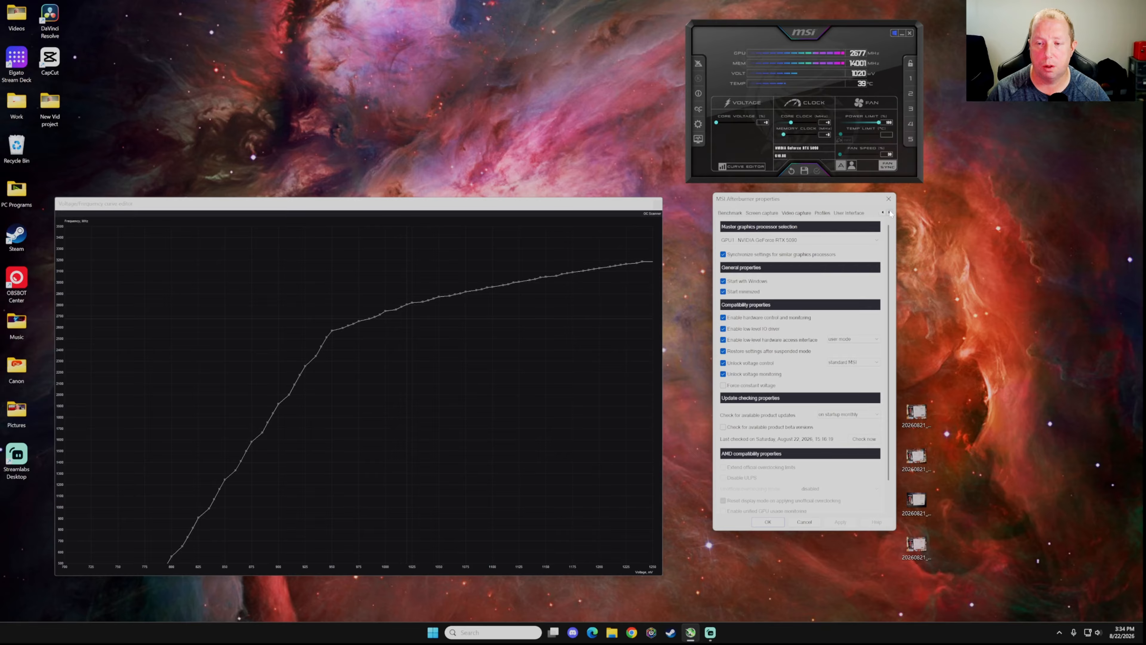
pyautogui.click(847, 214)
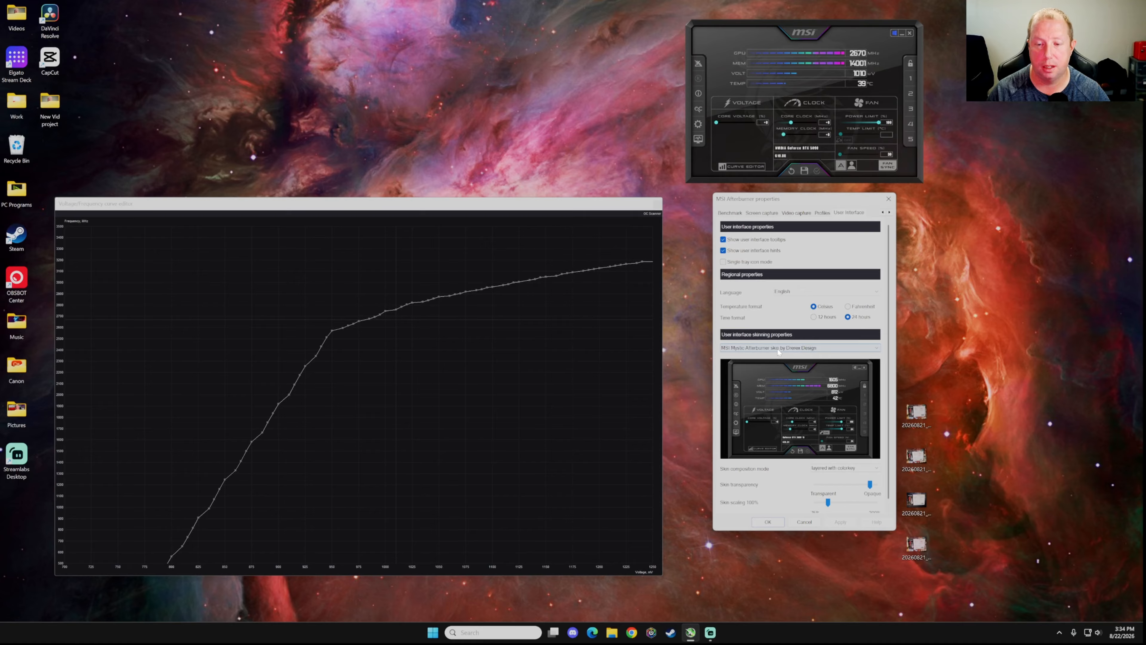
pyautogui.click(874, 348)
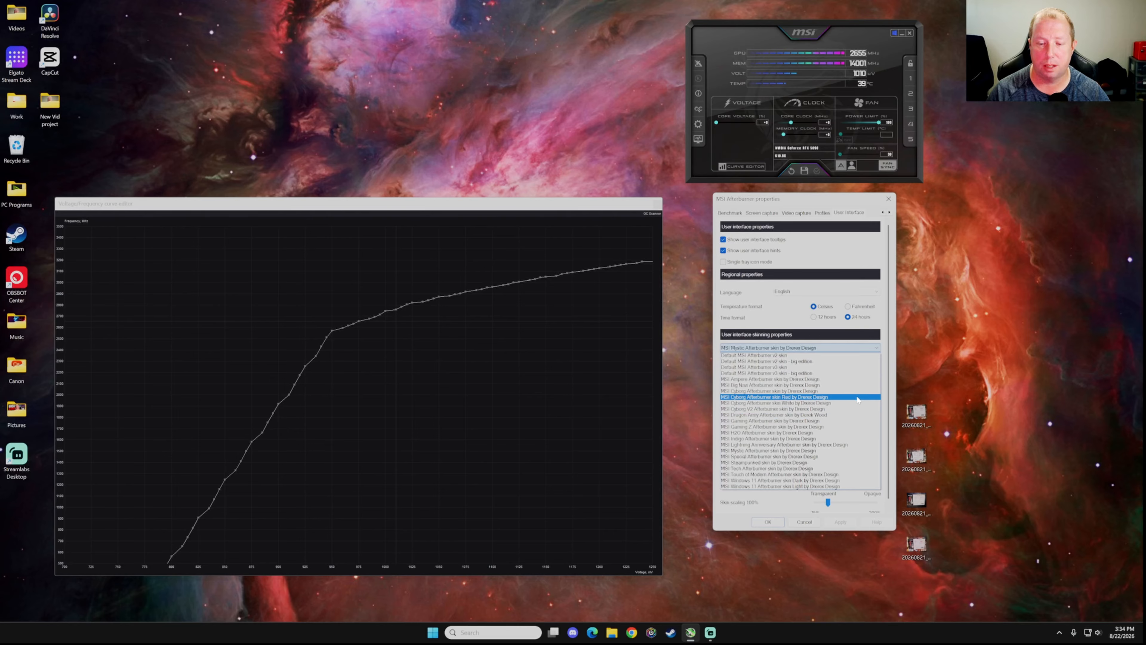
pyautogui.click(983, 381)
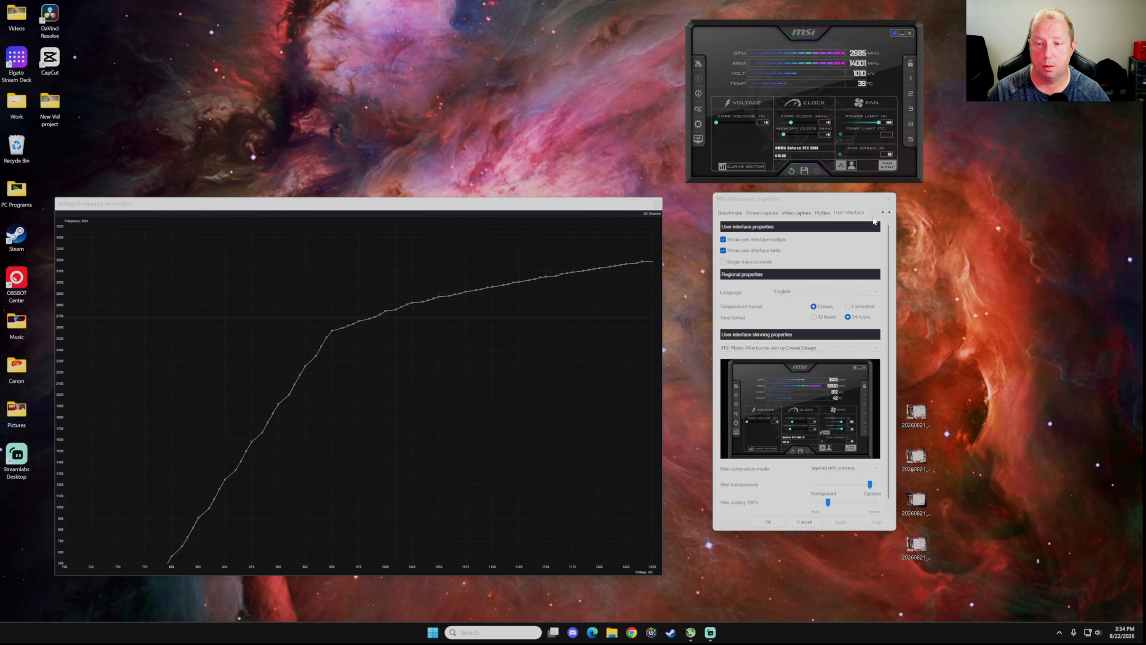
pyautogui.click(884, 213)
pyautogui.click(883, 213)
pyautogui.click(884, 212)
pyautogui.click(883, 213)
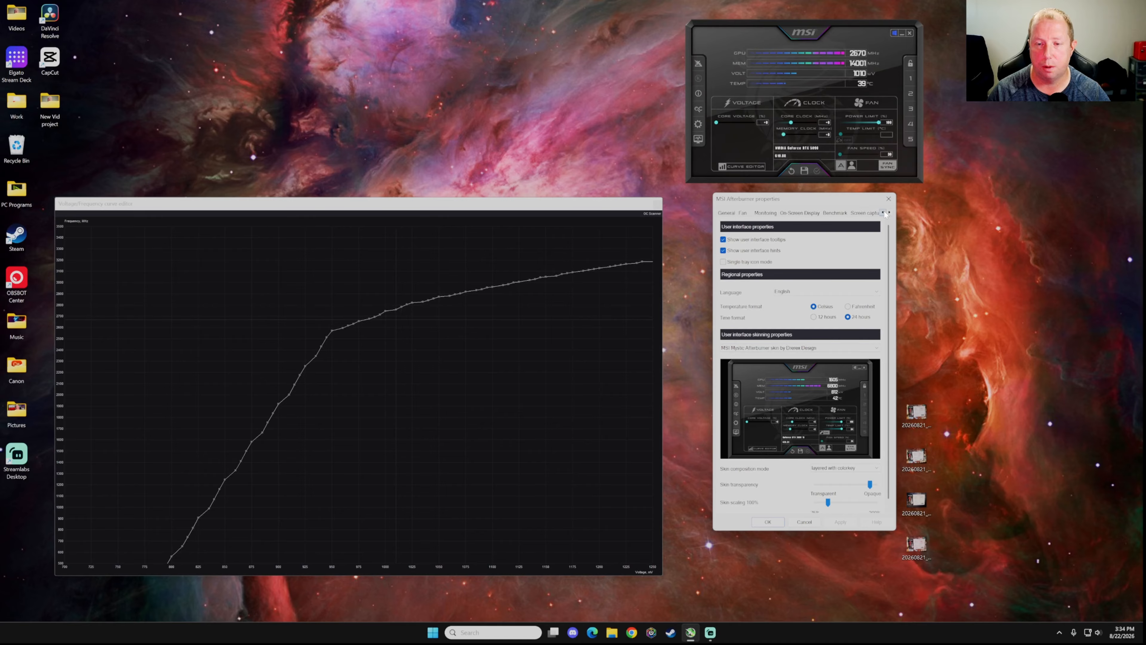
# Review the General page's compatibility options, including Force constant voltage, then confirm with OK
pyautogui.click(734, 213)
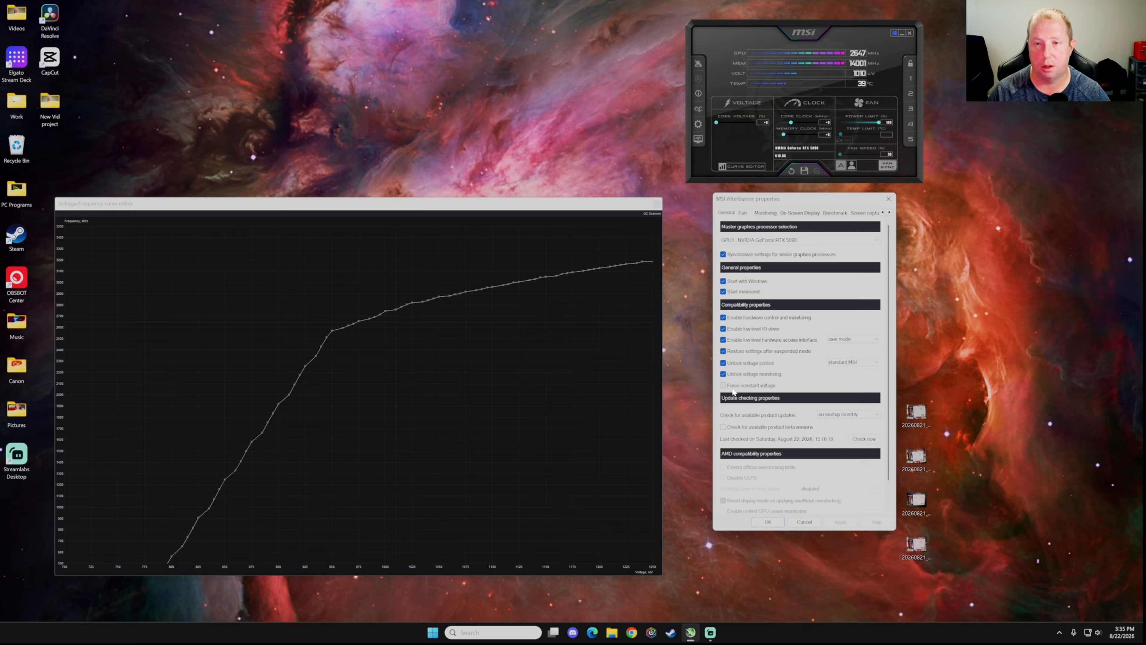
pyautogui.moveTo(734, 391)
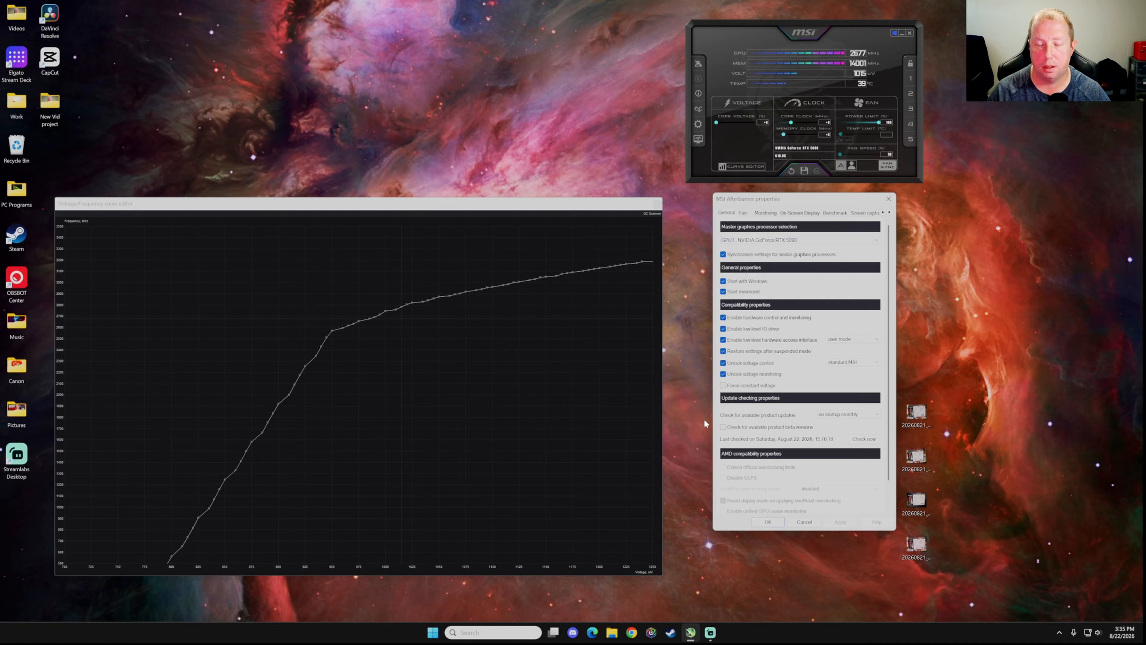
pyautogui.click(768, 522)
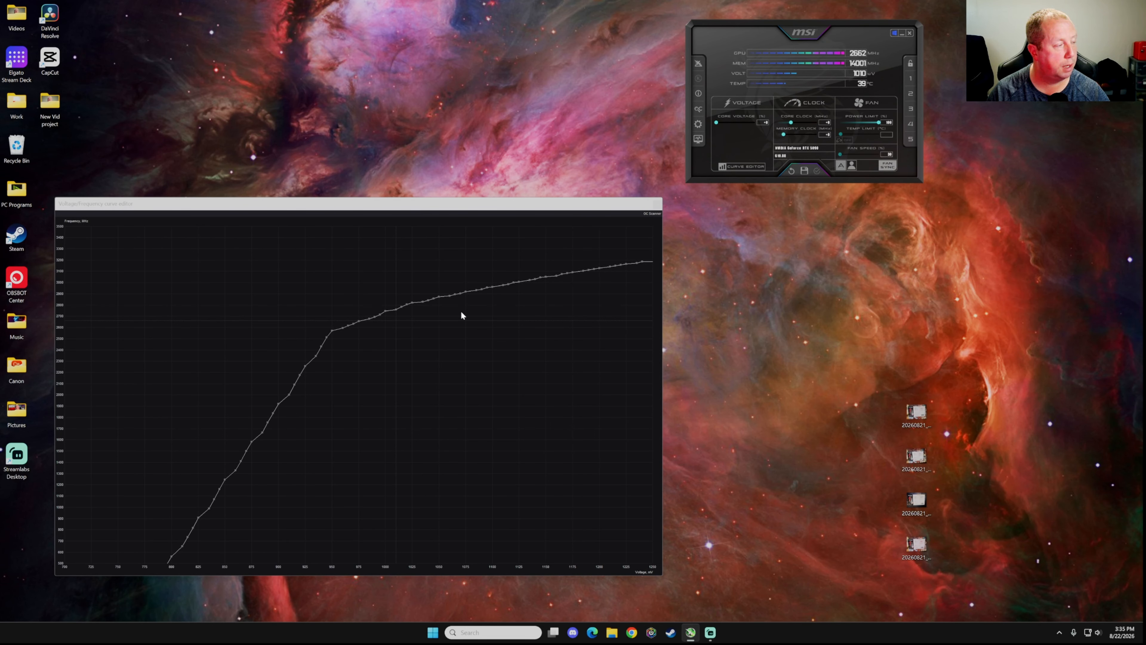
# Widen the curve editor window and make it taller
pyautogui.moveTo(662, 305); pyautogui.dragTo(833, 306)
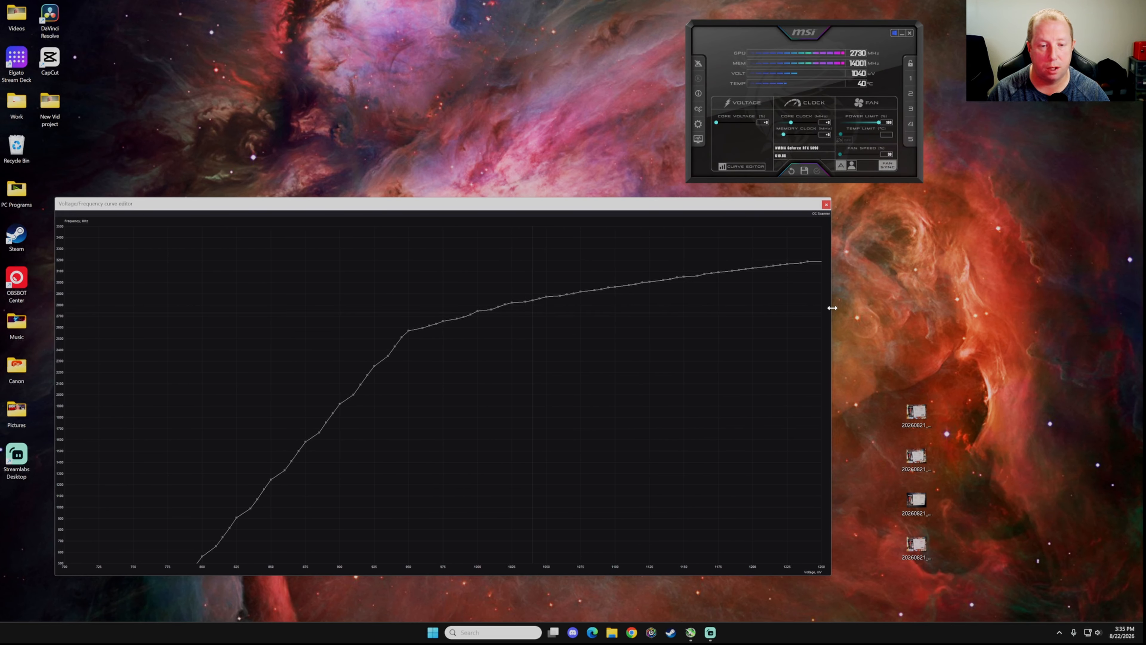
pyautogui.moveTo(777, 199); pyautogui.dragTo(784, 181)
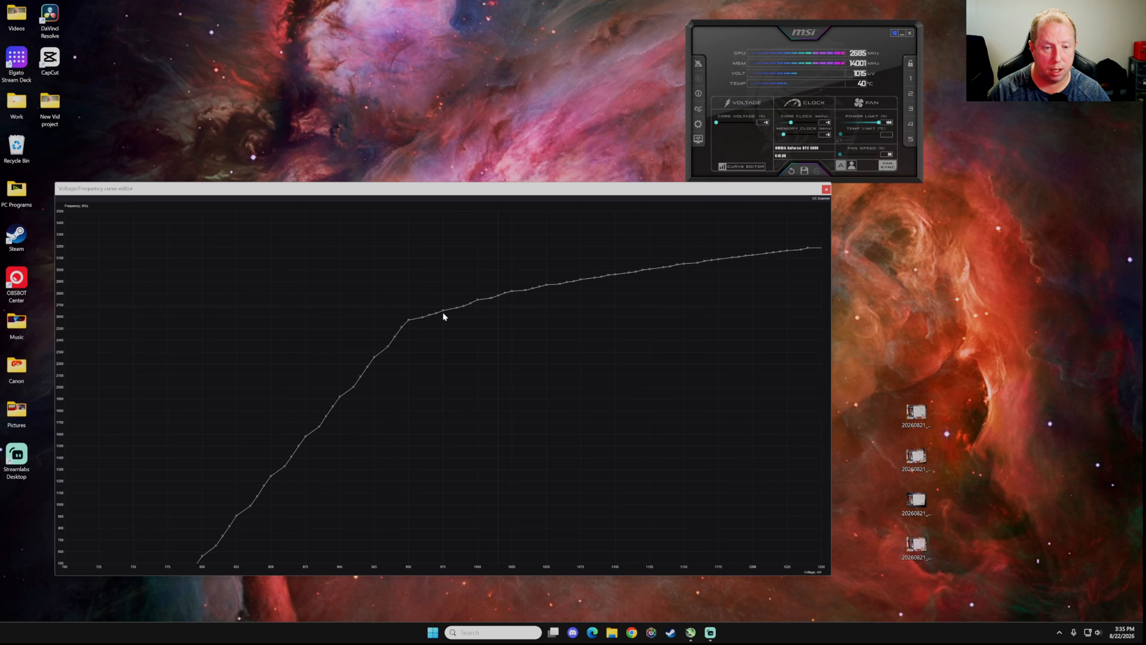
# Shift the whole frequency curve upward, then select the points from 985 mV to the curve's end
pyautogui.moveTo(457, 308)
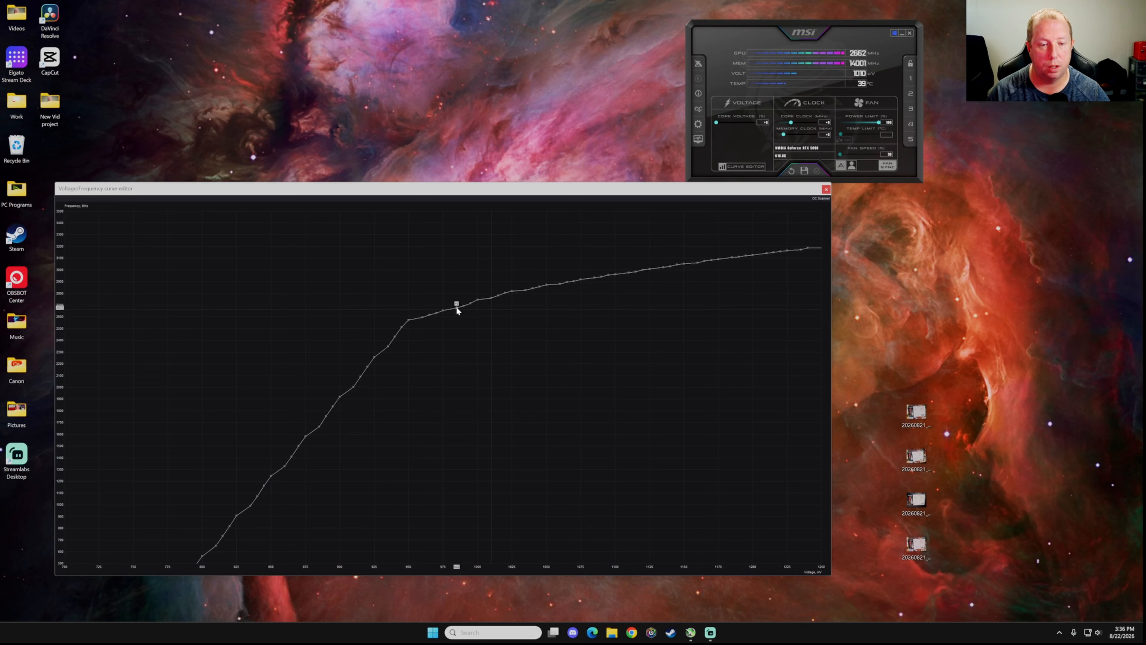
pyautogui.moveTo(456, 307); pyautogui.dragTo(455, 269)
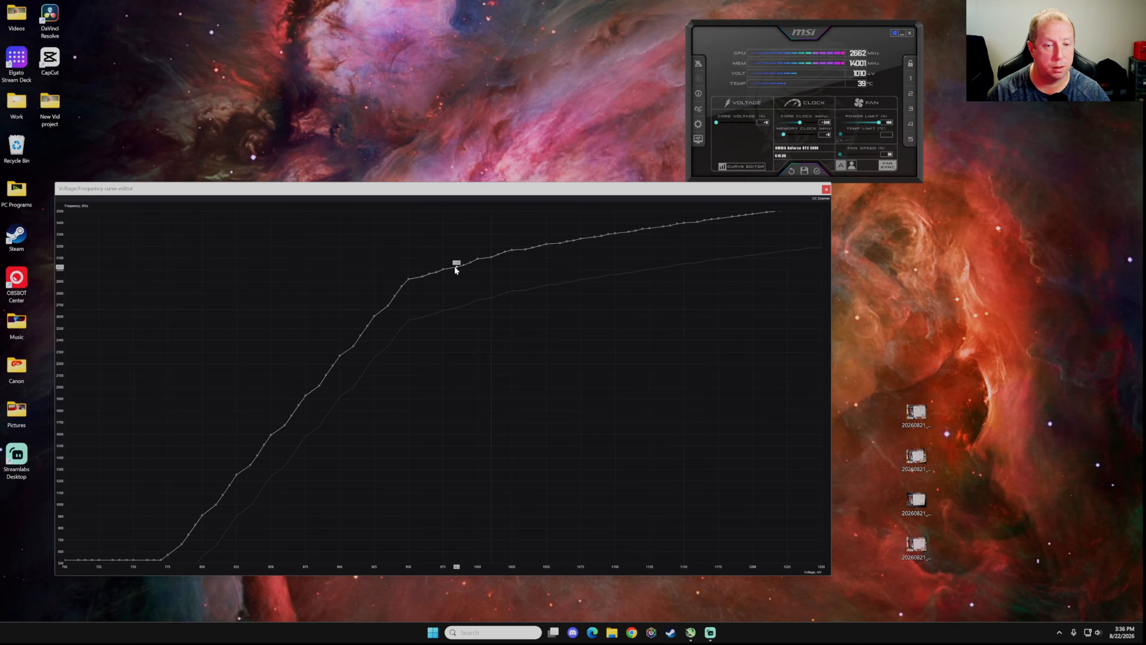
pyautogui.moveTo(454, 267); pyautogui.dragTo(457, 267)
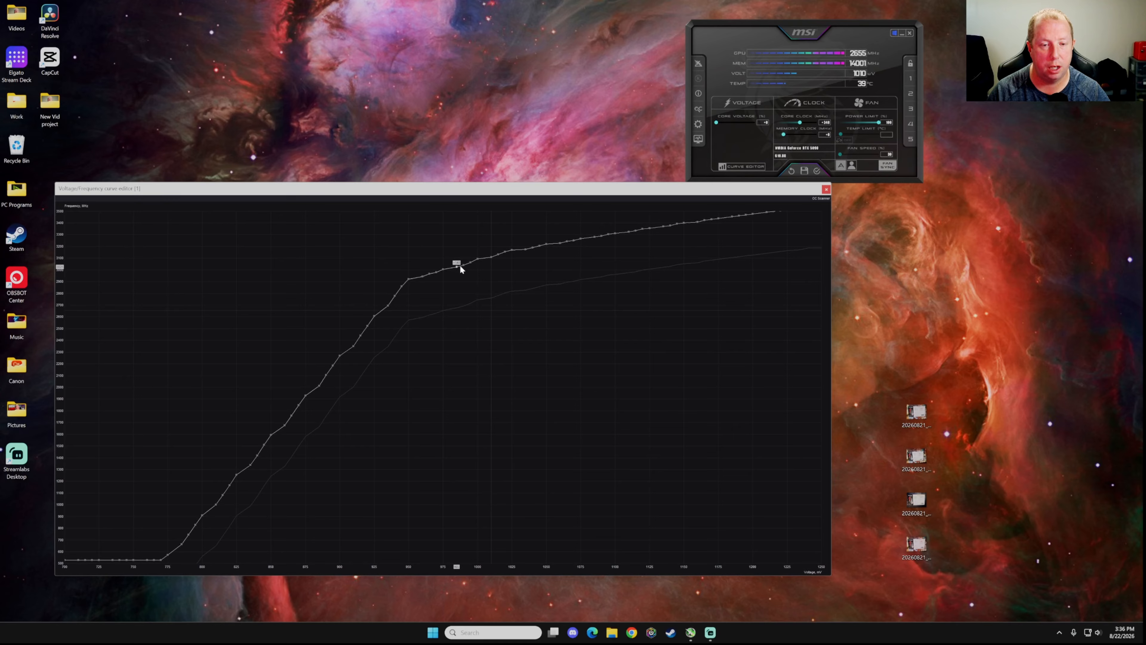
pyautogui.moveTo(470, 271); pyautogui.dragTo(793, 310)
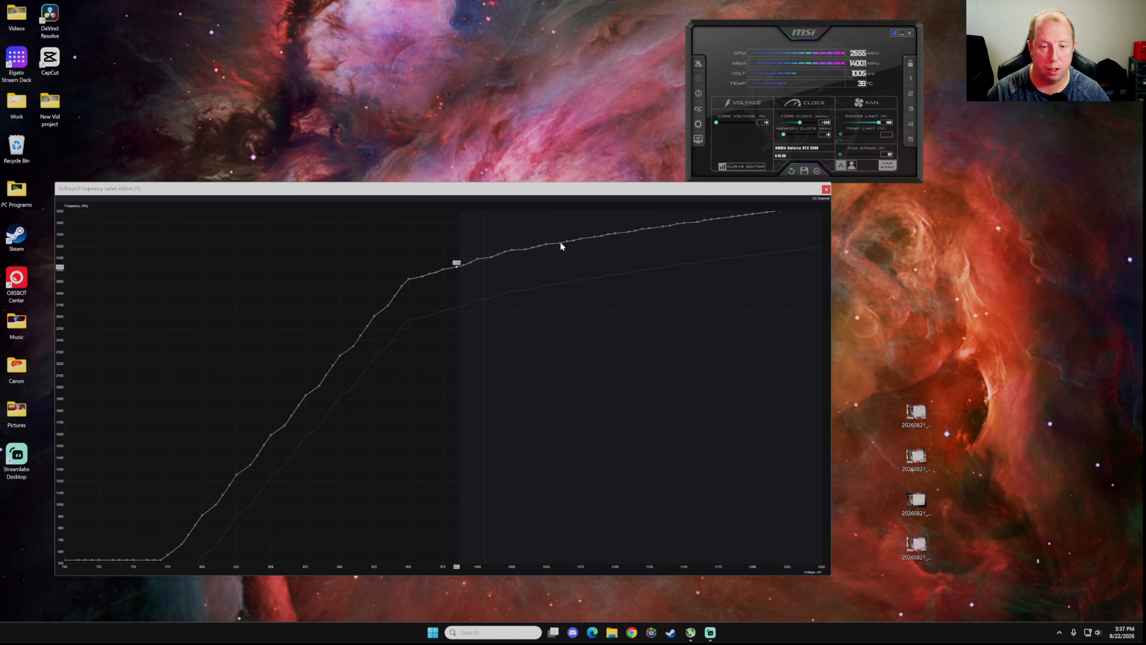
# Drop the selected points below the 1060 mV point and apply the flattened curve
pyautogui.moveTo(560, 241); pyautogui.dragTo(523, 445)
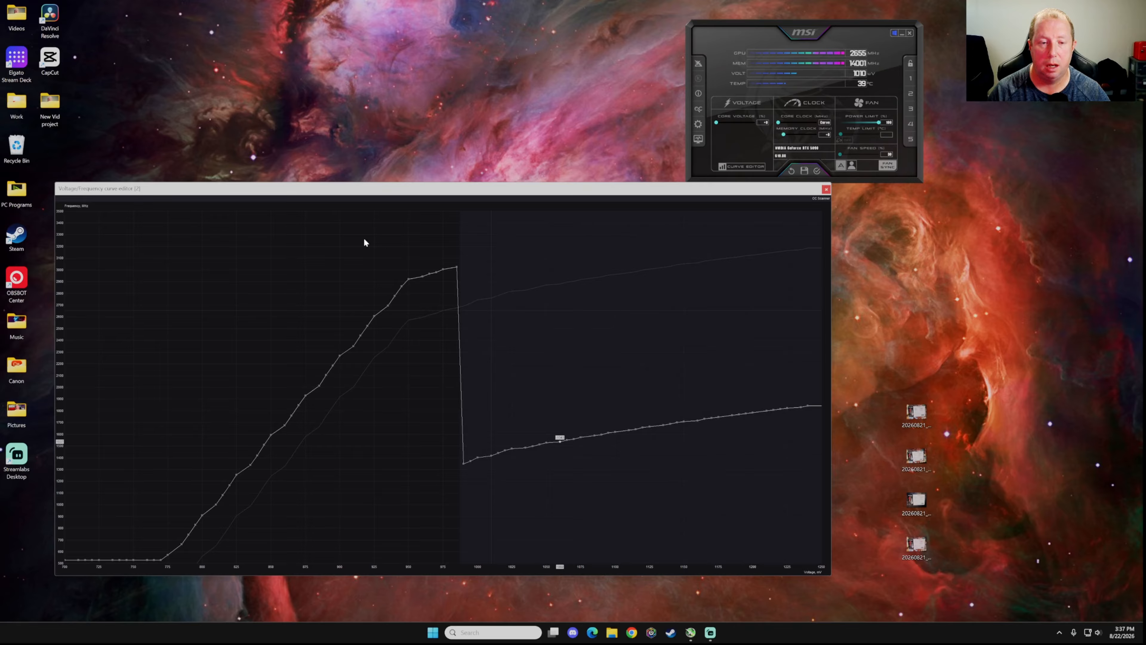
pyautogui.click(817, 171)
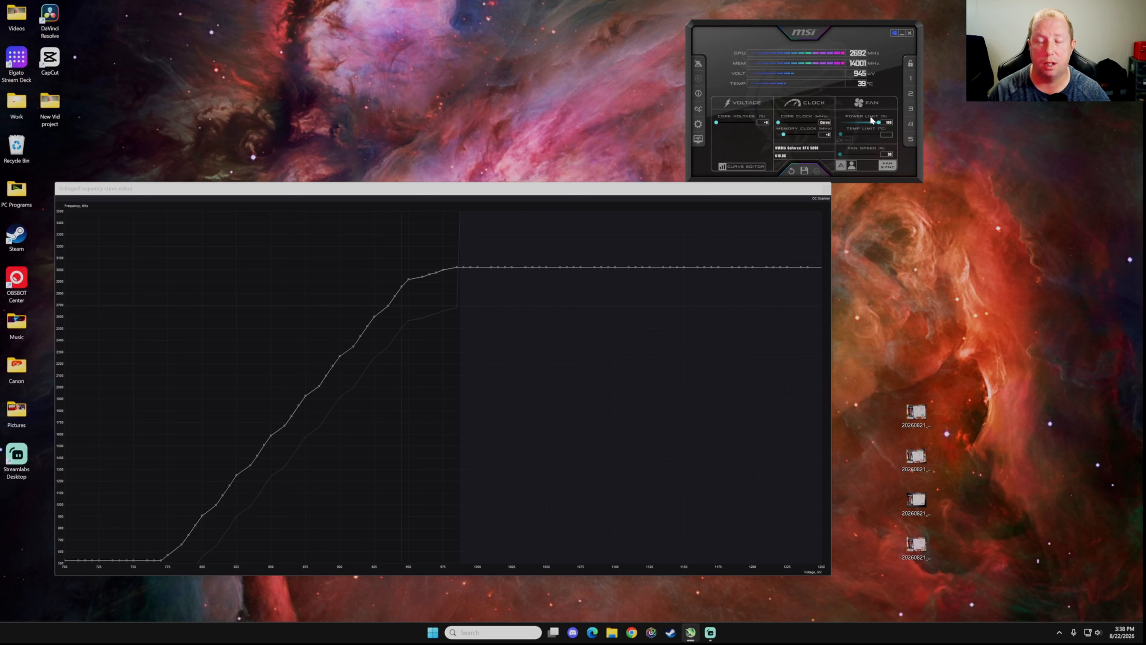
# Raise the memory clock offset, trying +3000 before settling on +2500, and apply it
pyautogui.moveTo(870, 121)
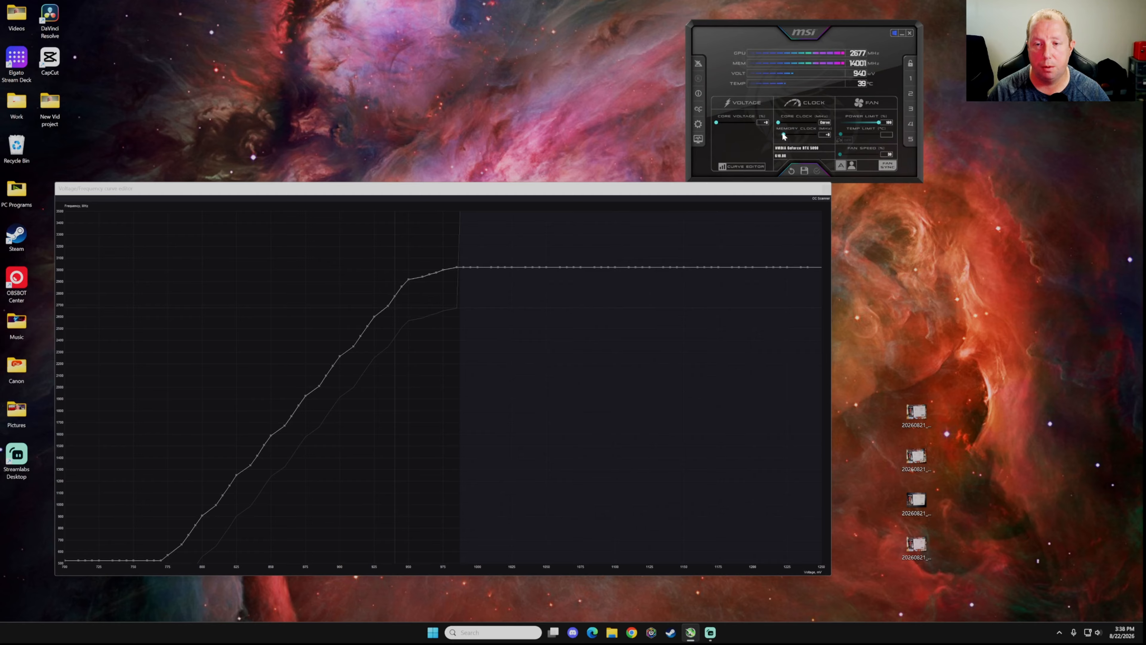
pyautogui.moveTo(784, 134); pyautogui.dragTo(791, 135)
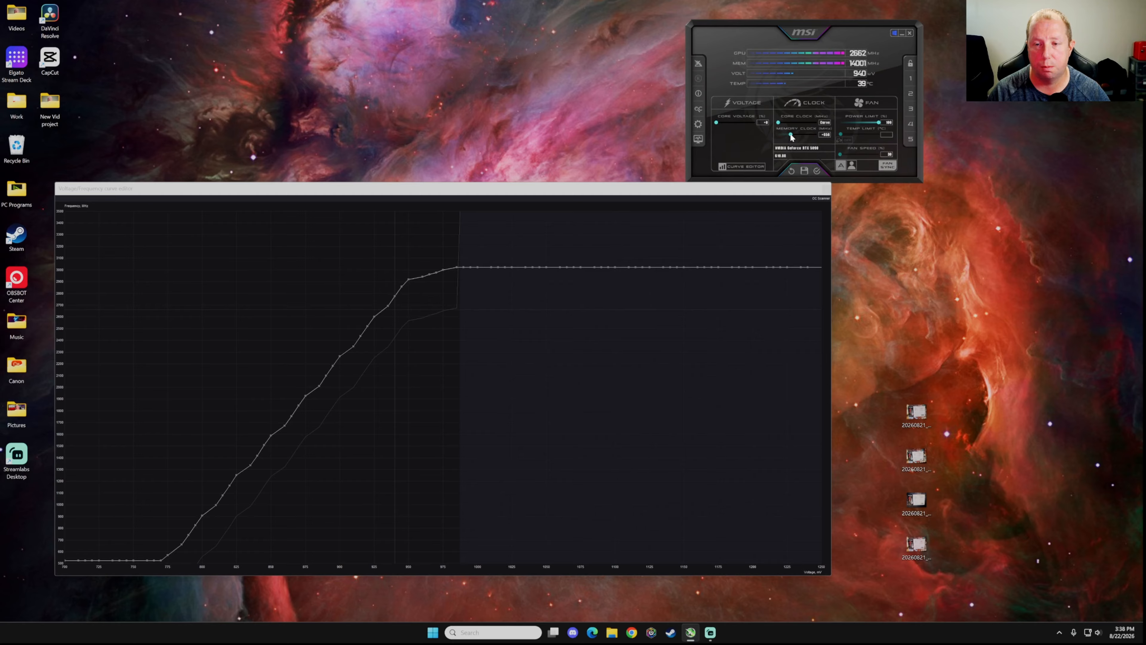
pyautogui.click(816, 170)
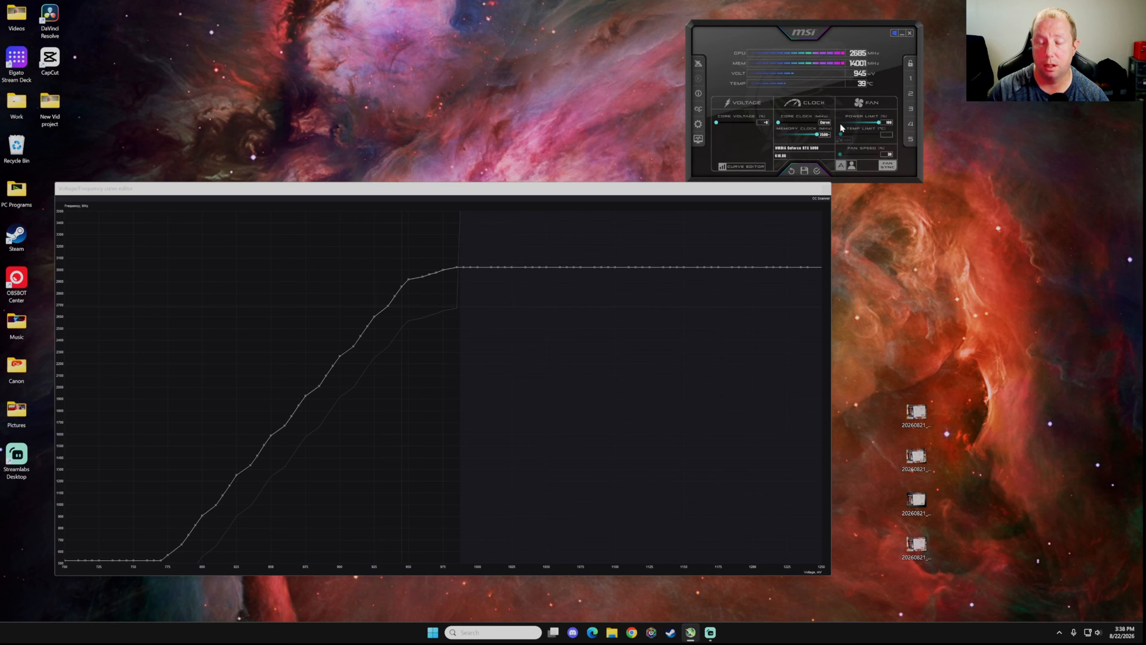
pyautogui.click(817, 171)
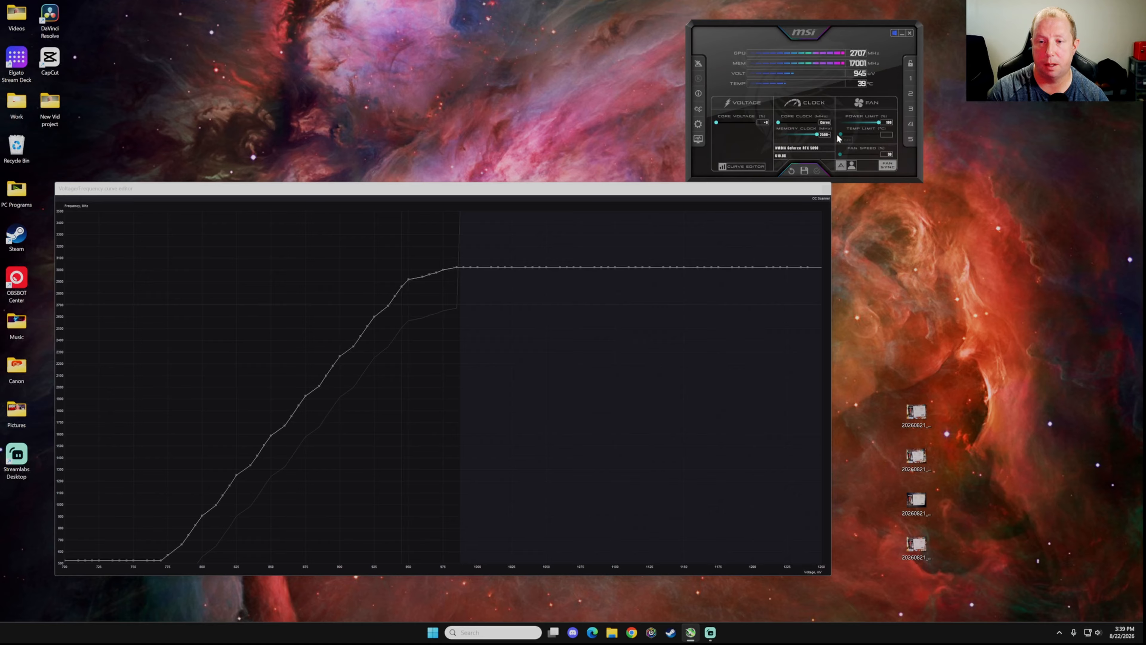
pyautogui.press('Return')
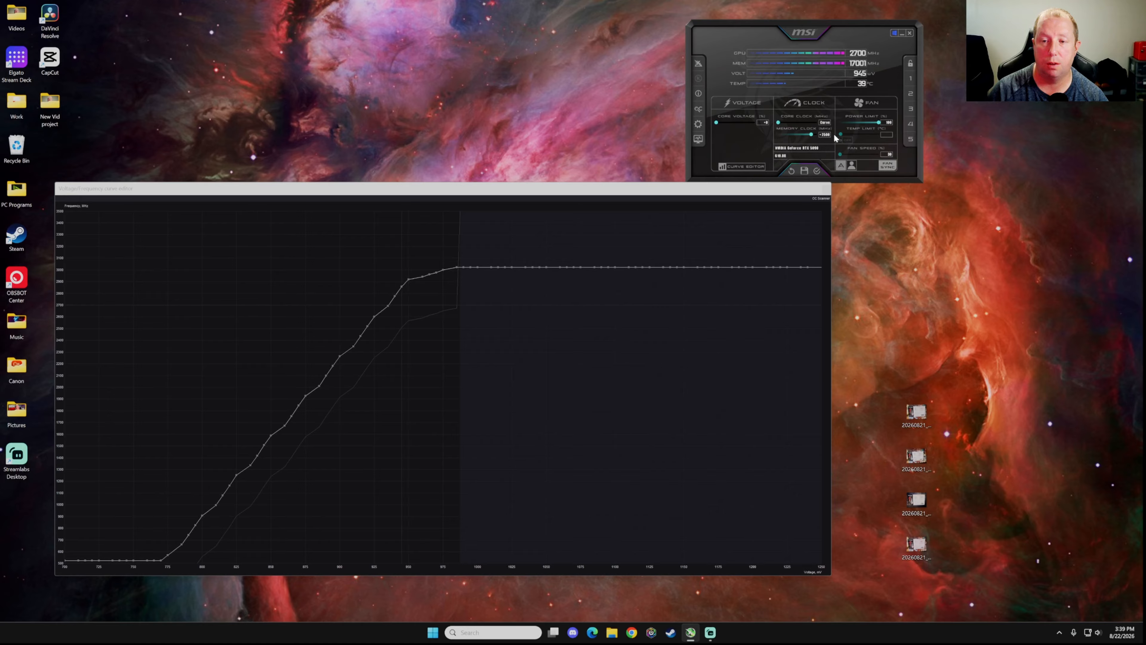
pyautogui.click(817, 171)
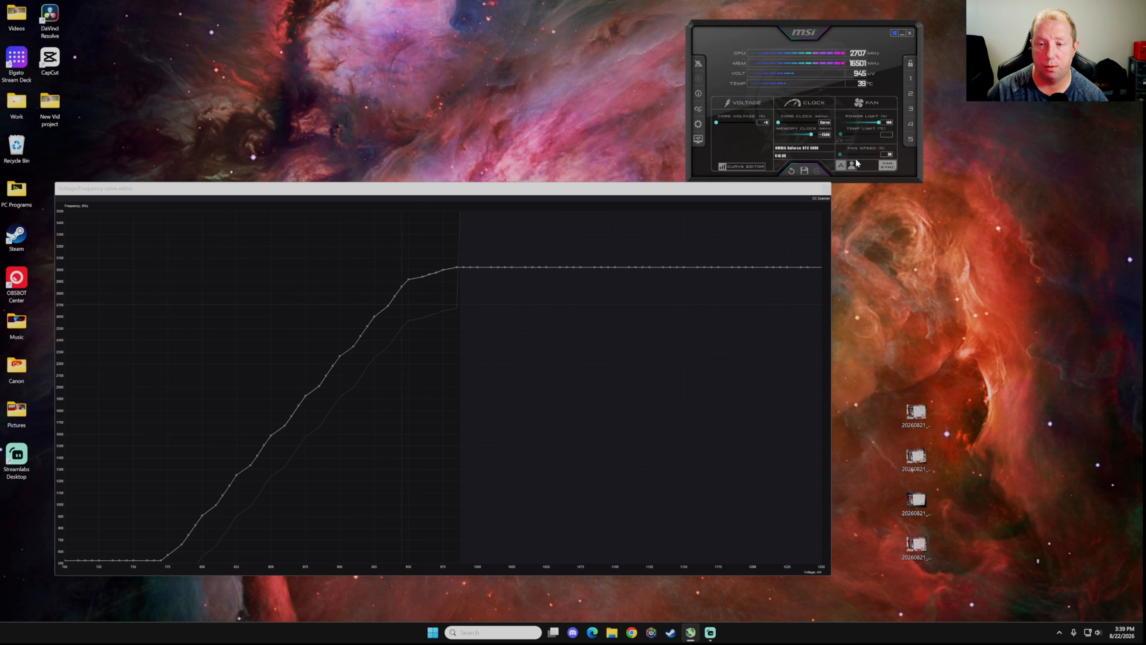
# Enable user-defined software automatic fan control on the Fan page, apply it, and close properties
pyautogui.click(698, 125)
pyautogui.click(725, 46)
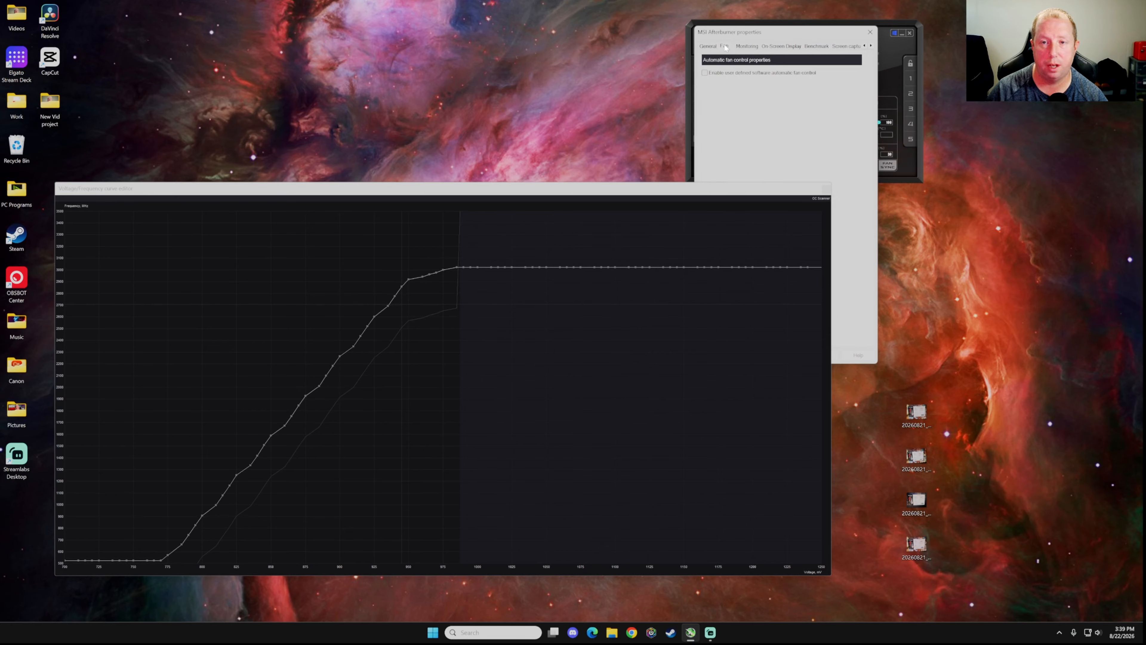
pyautogui.moveTo(788, 31); pyautogui.dragTo(965, 159)
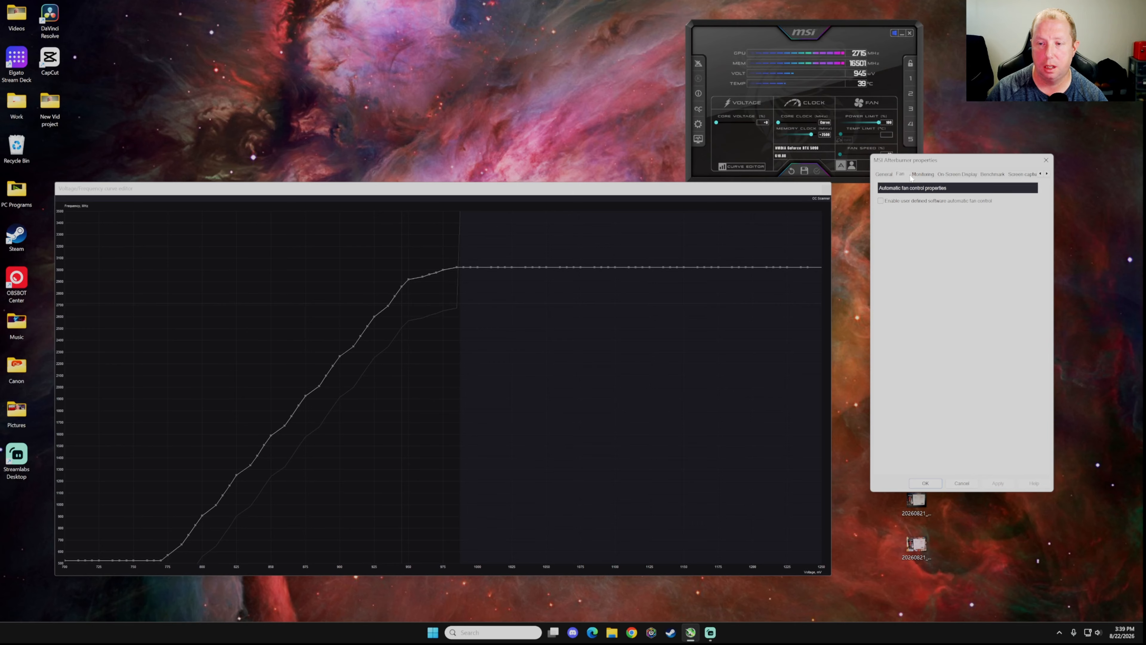
pyautogui.click(881, 200)
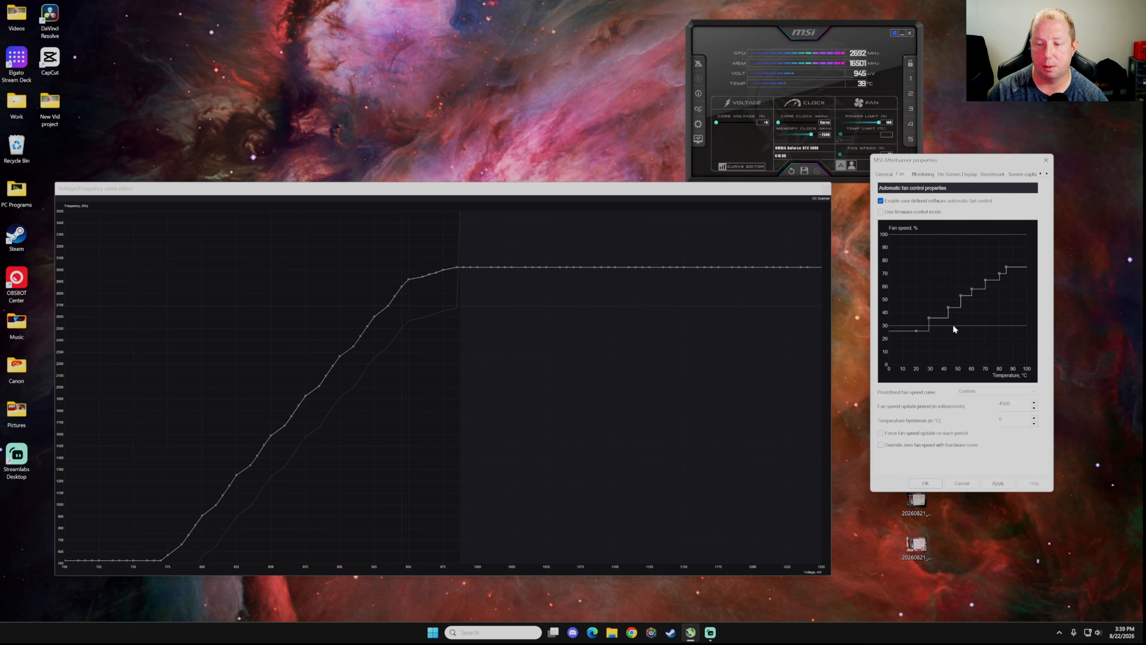
pyautogui.click(998, 483)
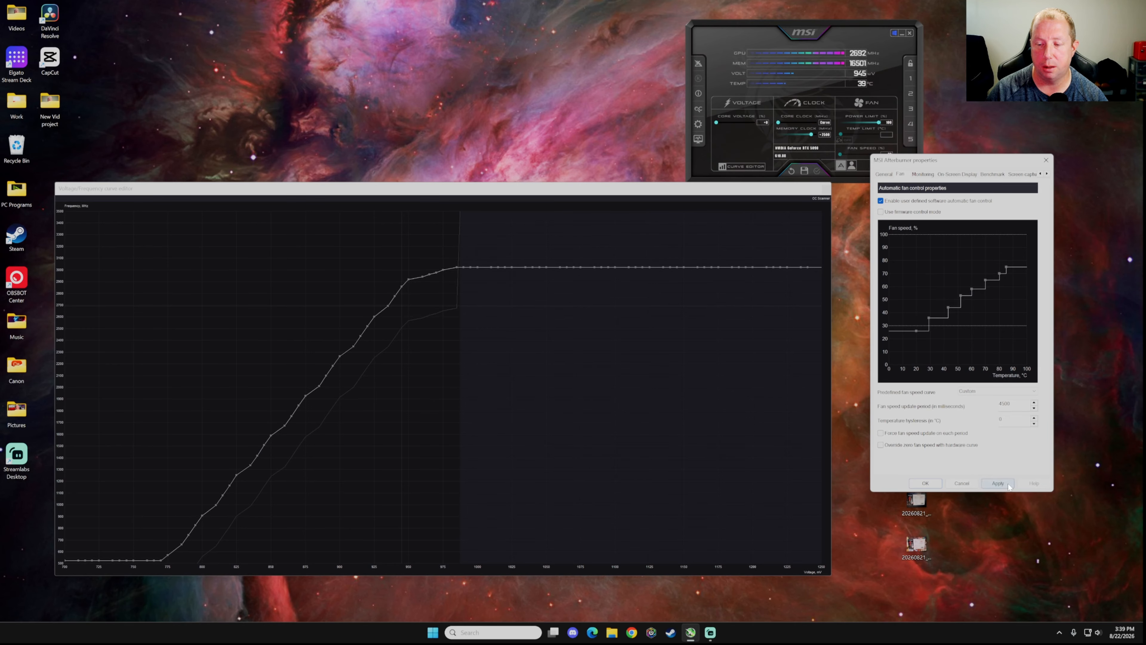
pyautogui.click(923, 487)
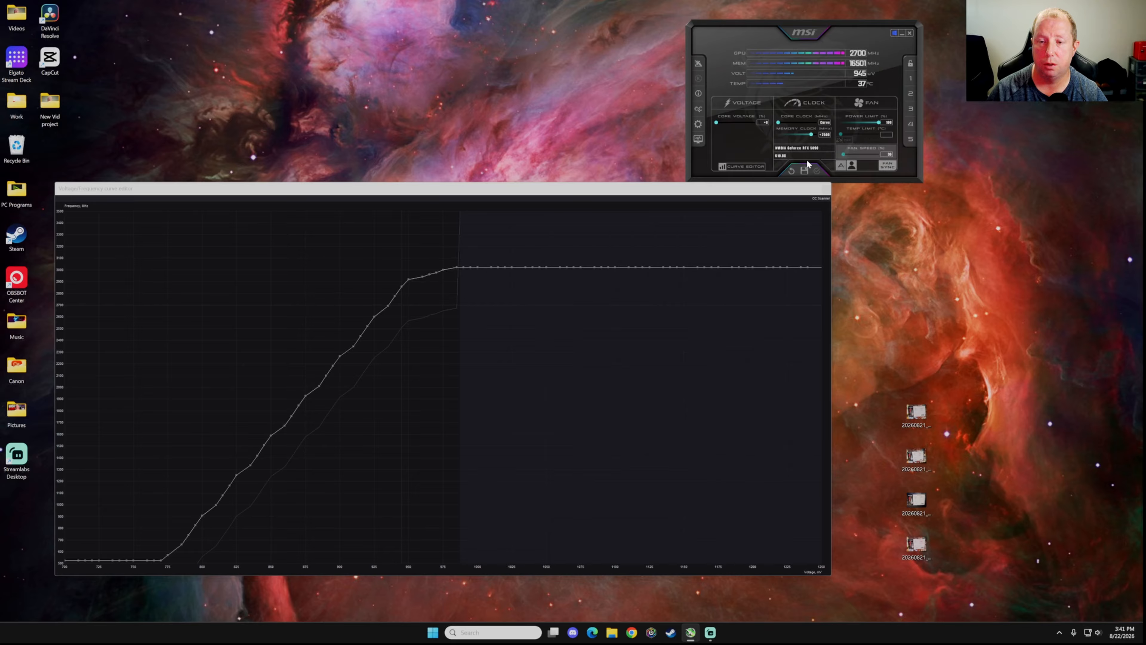
# Put profile slots 1–5 into save mode with the Save icon
pyautogui.click(805, 170)
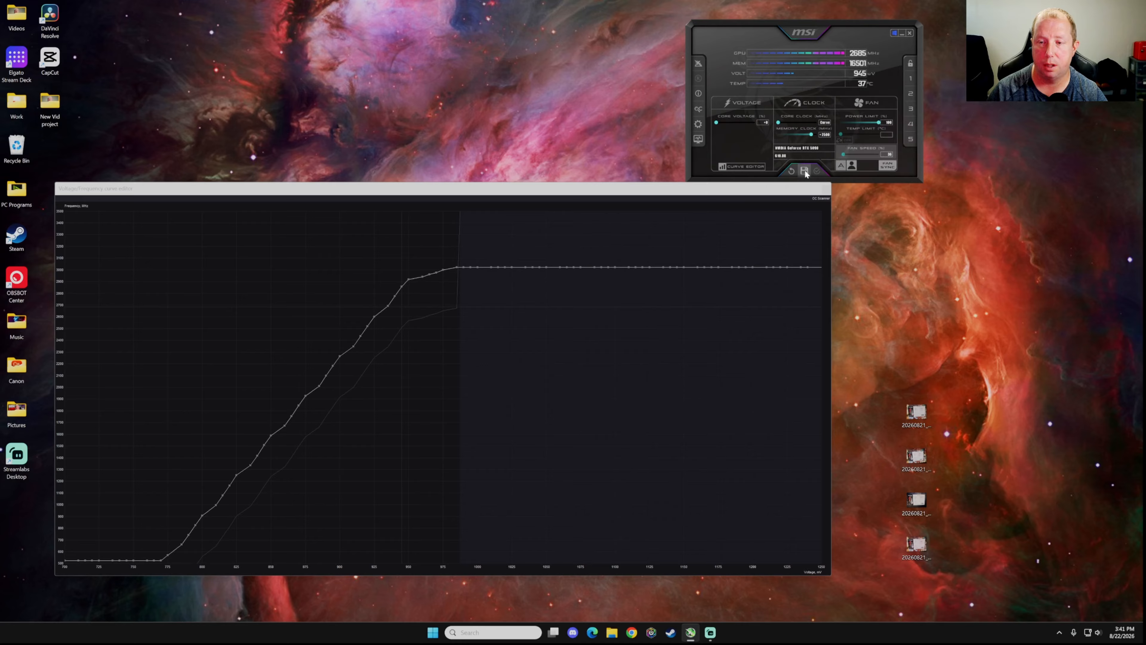